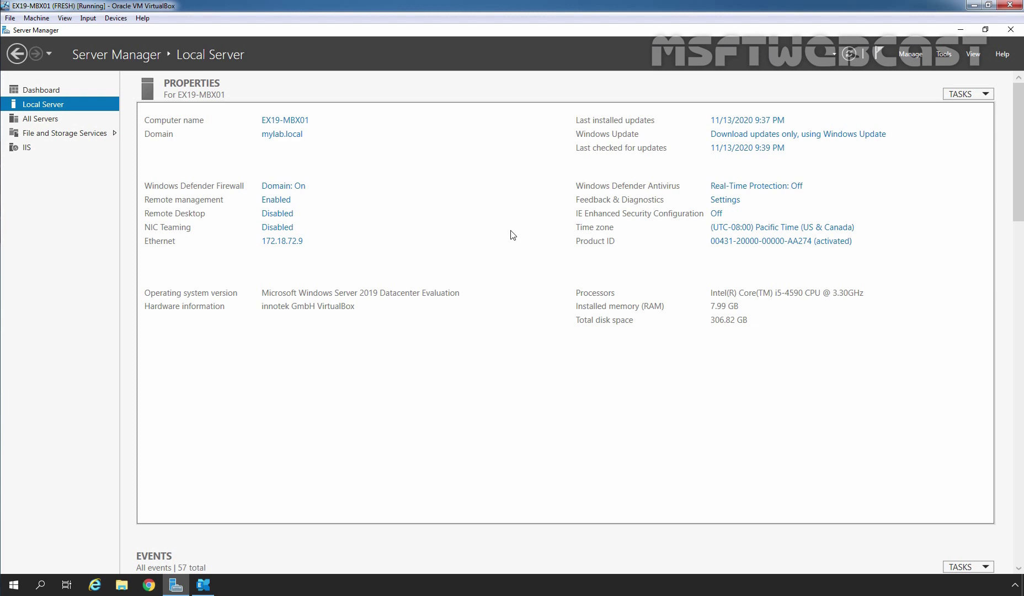
Open Services and select the Microsoft Exchange Server Extension for Windows Server Backup service.
left_click(944, 54)
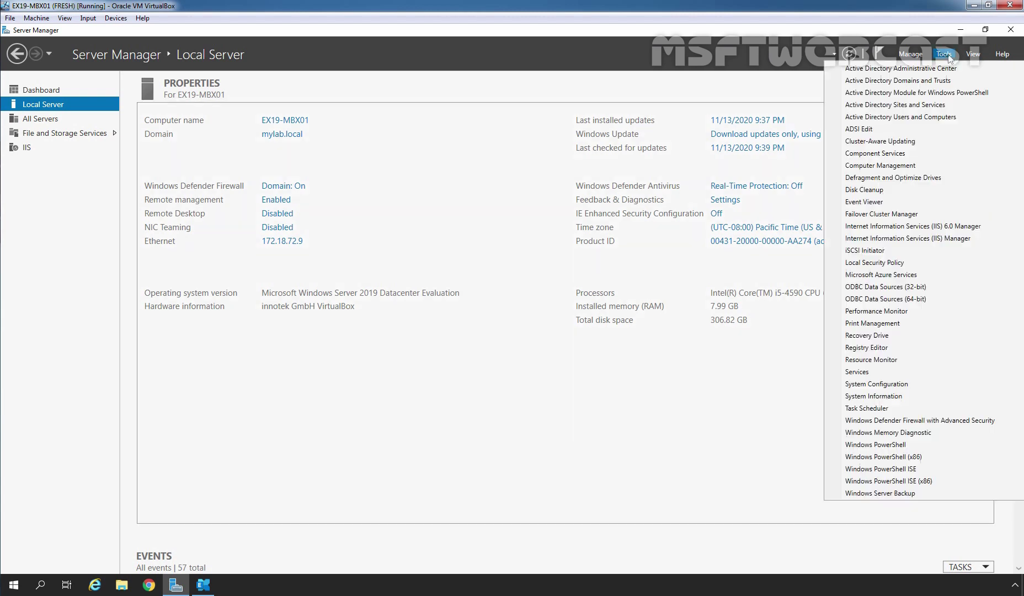
left_click(869, 372)
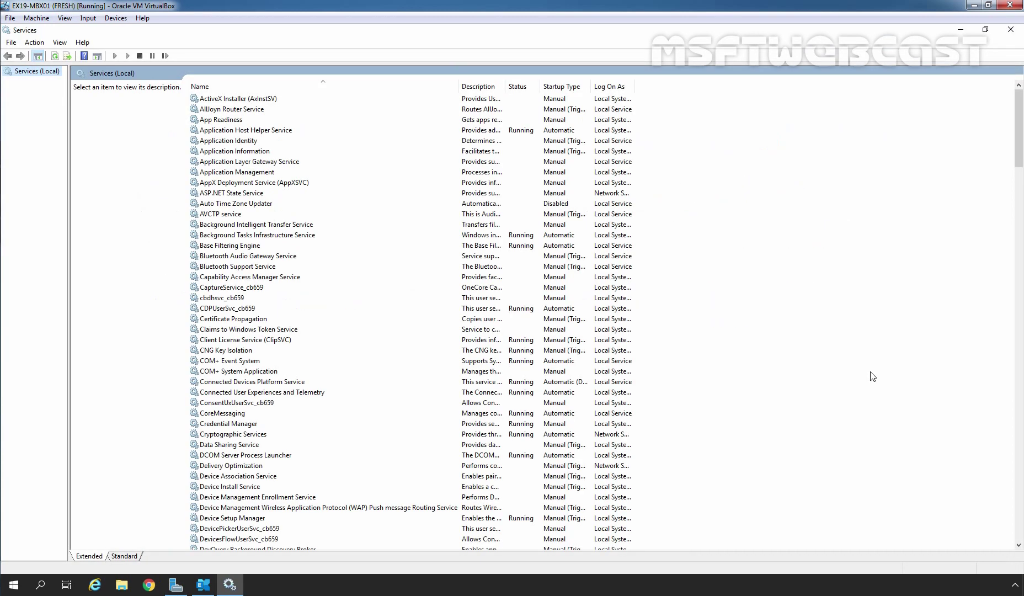
left_click_drag(1017, 141, 1018, 294)
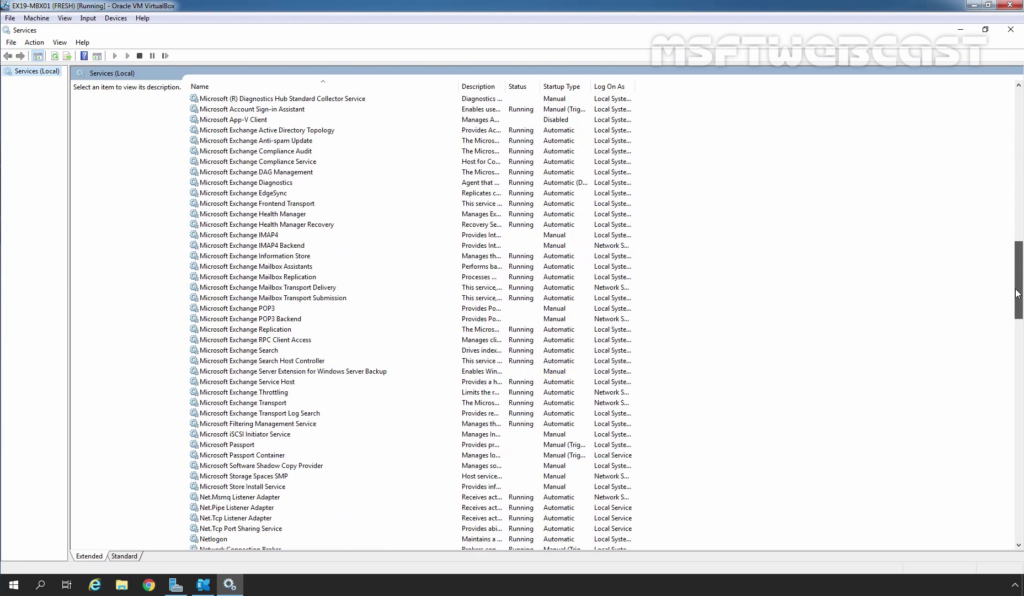
left_click(276, 373)
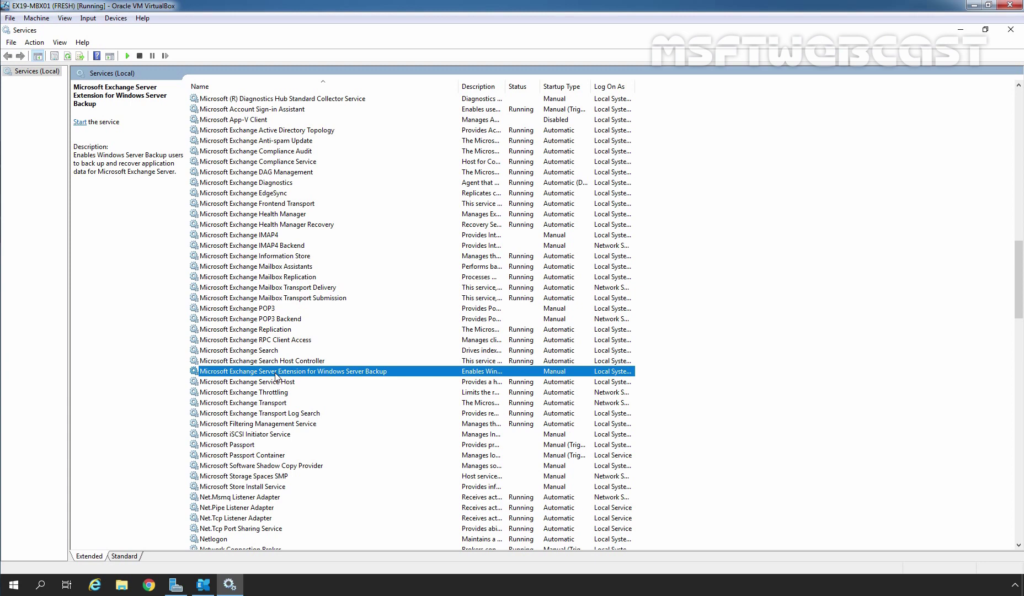
Close the Services console to get back to Server Manager's Local Server page.
left_click(1011, 29)
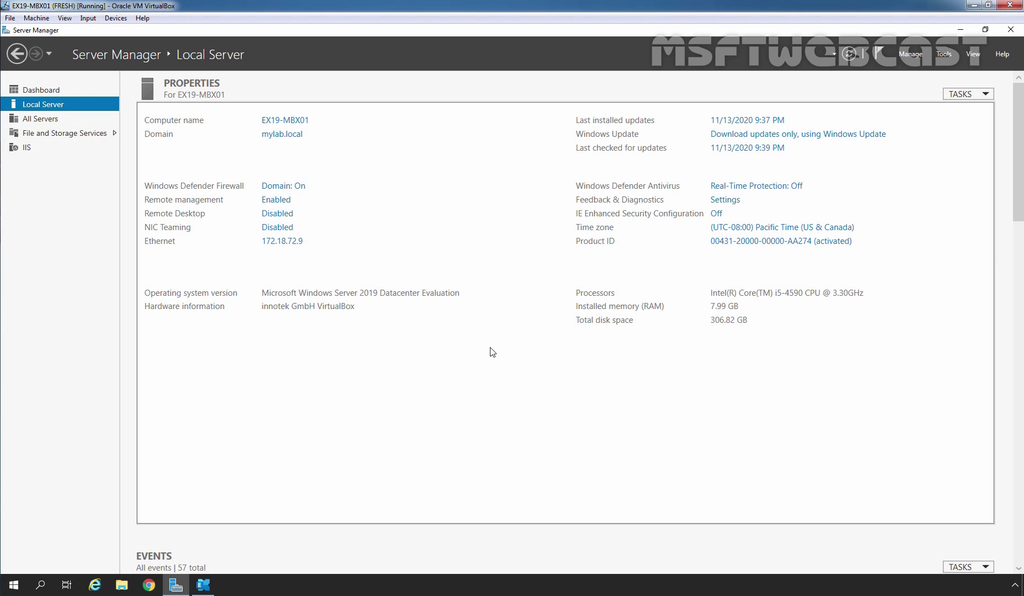
Bring the Exchange Management Shell forward to show mailbox databases DB01 and DB02.
left_click(203, 584)
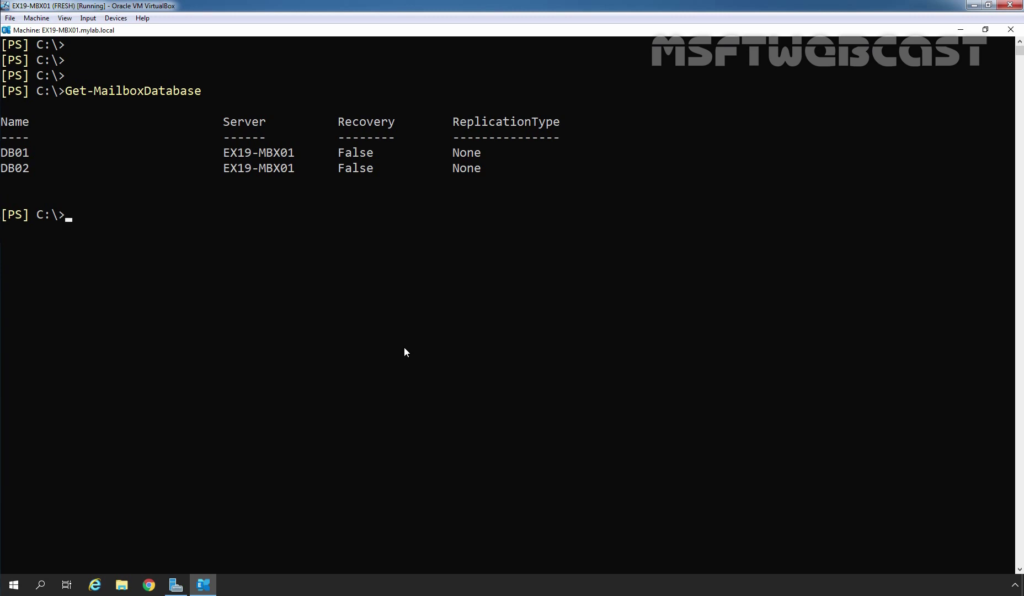
Run Install-WindowsFeature windows-server-backup in a maximized administrator PowerShell window.
right_click(14, 585)
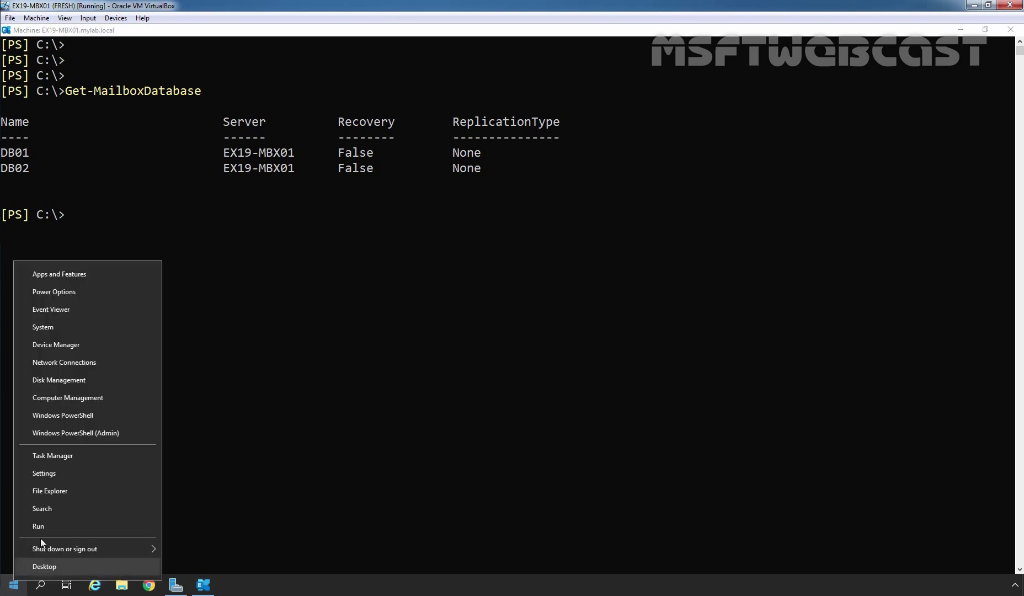
left_click(101, 436)
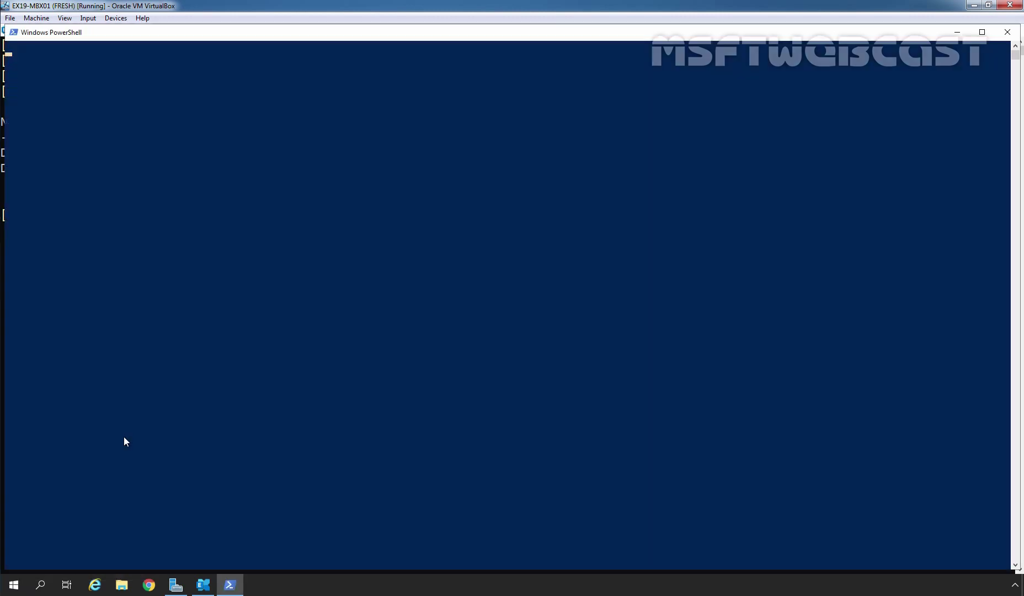
left_click(982, 32)
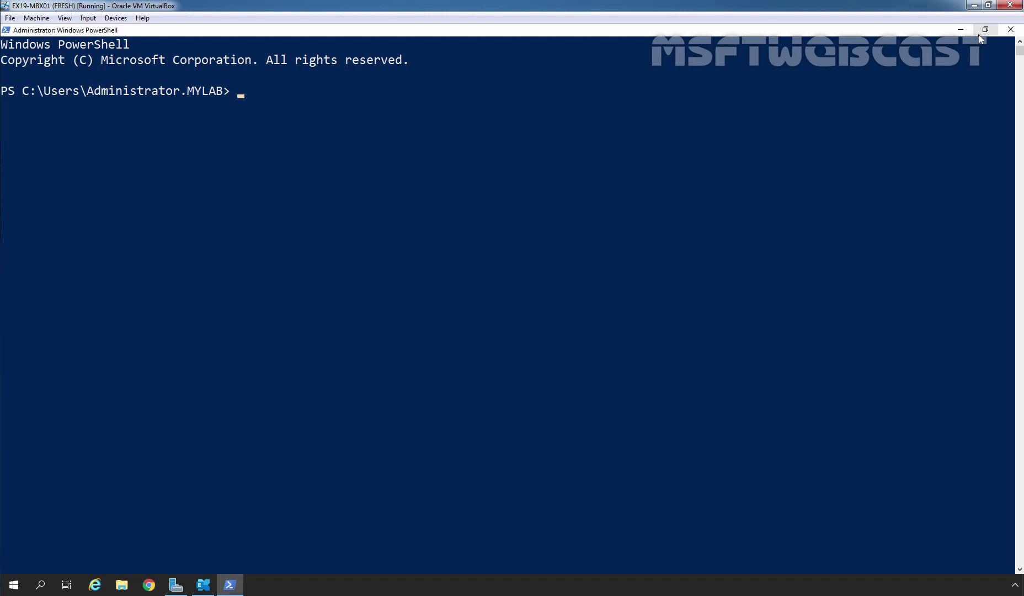
type("install-wind")
key("Tab")
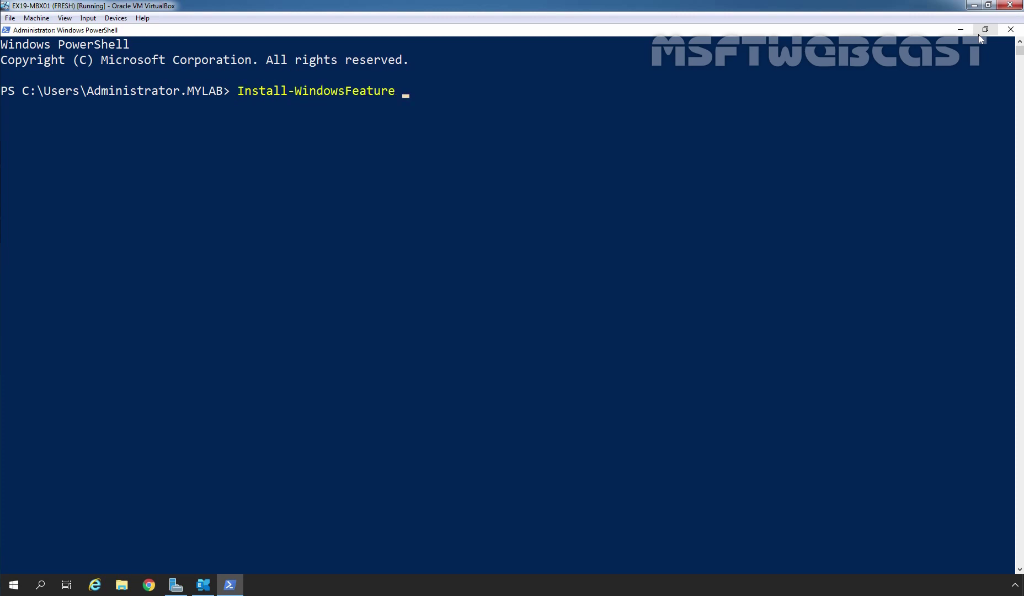
type("windows-server-backup")
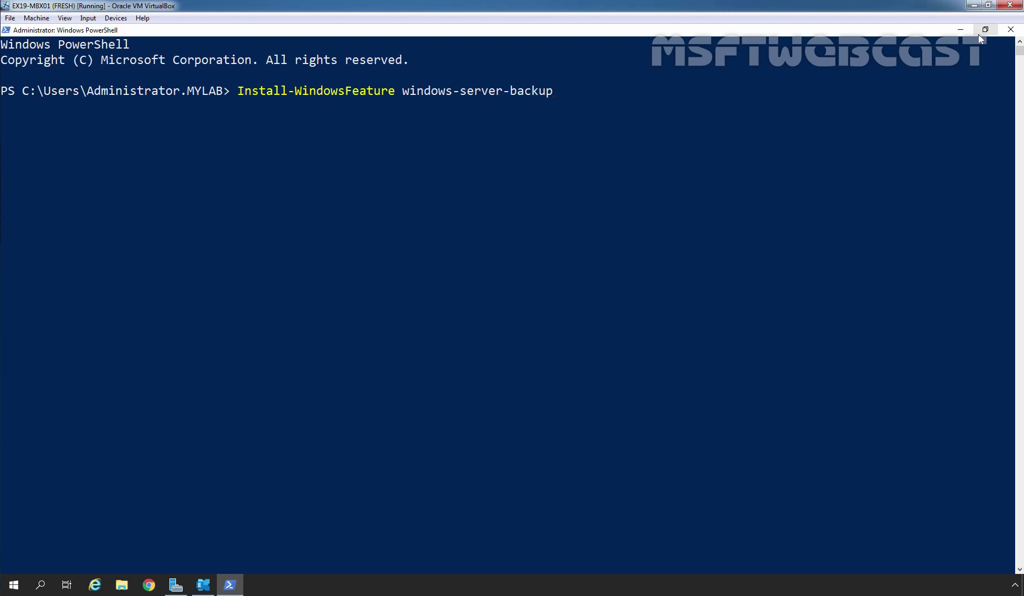
key("Return")
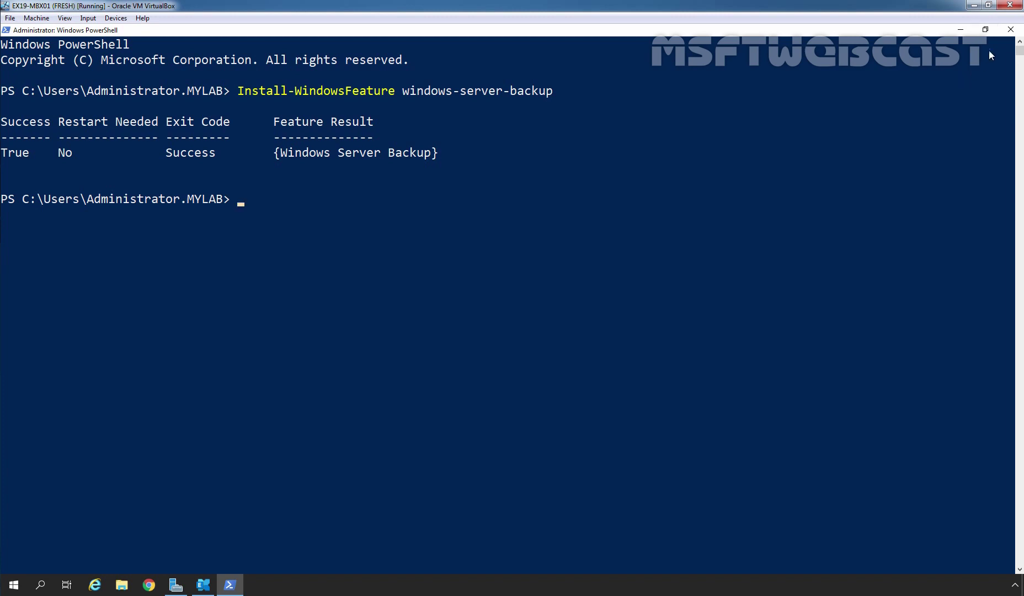
Close PowerShell, minimize the Exchange Management Shell, and launch Windows Server Backup from Server Manager Tools.
left_click(1012, 32)
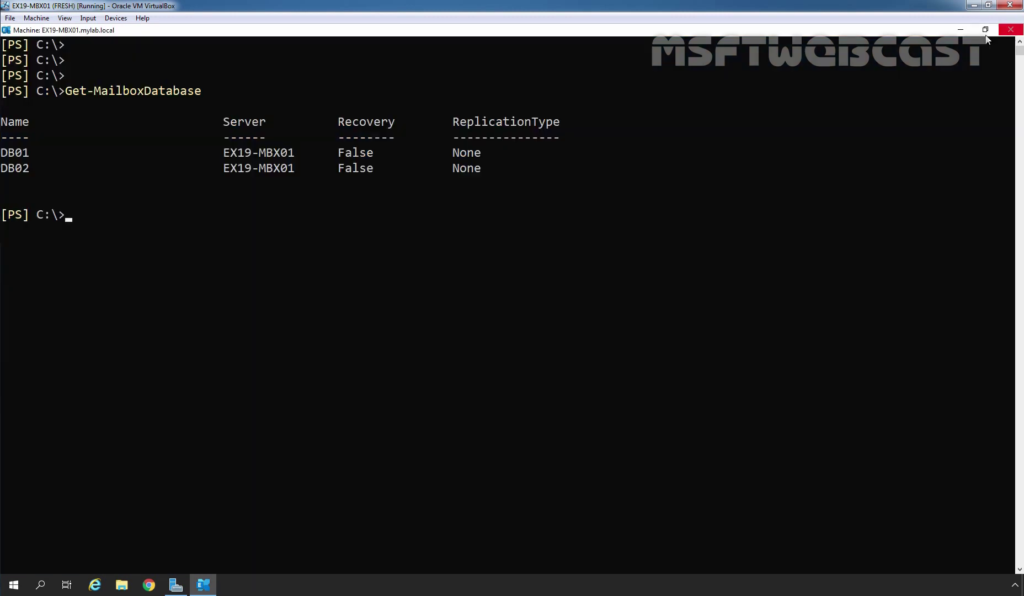
left_click(961, 30)
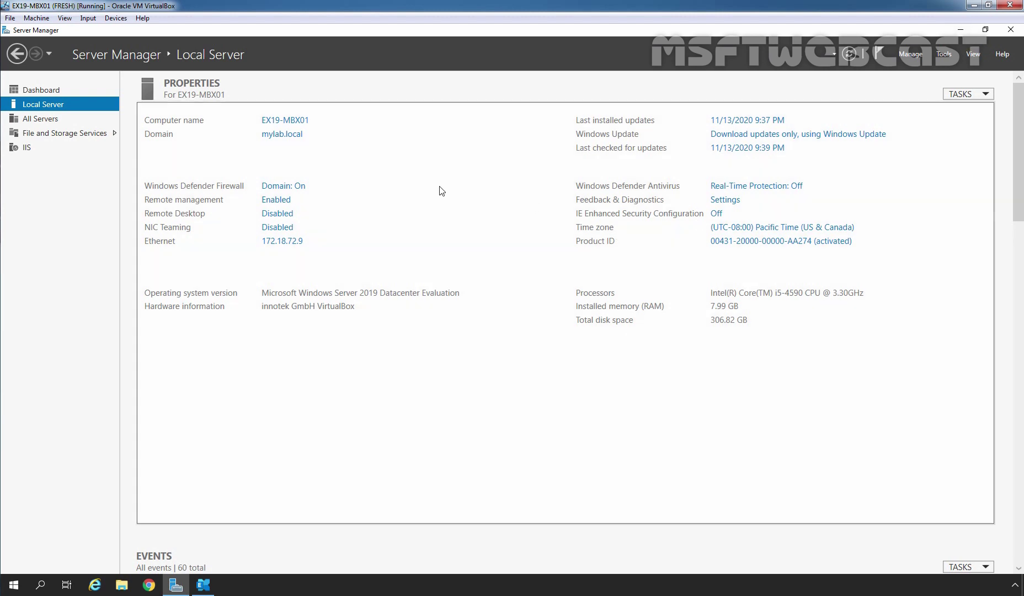
left_click(943, 53)
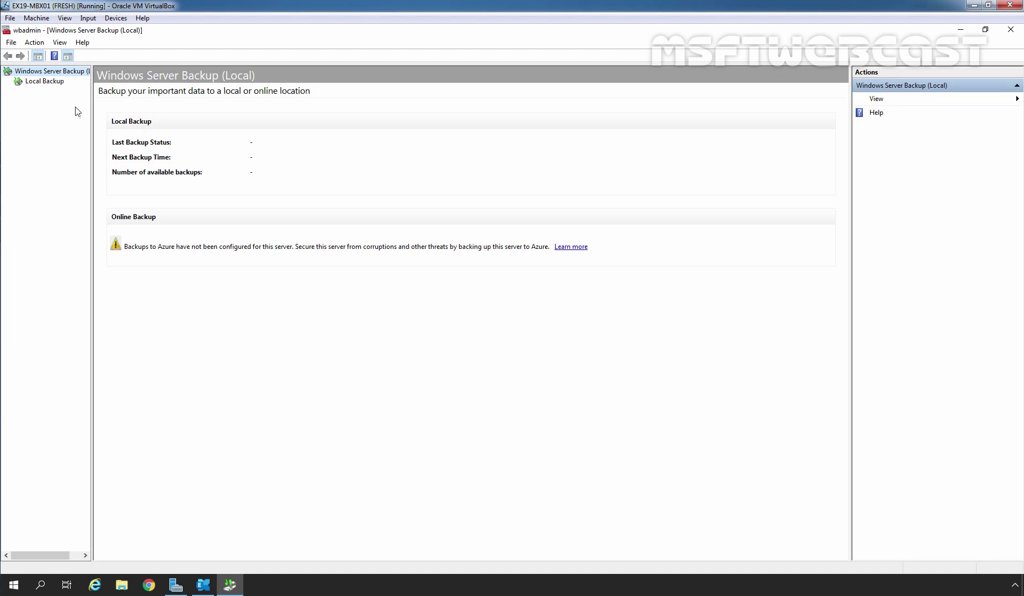
Show the Local Backup page and bring up its context menu of backup actions.
left_click(45, 84)
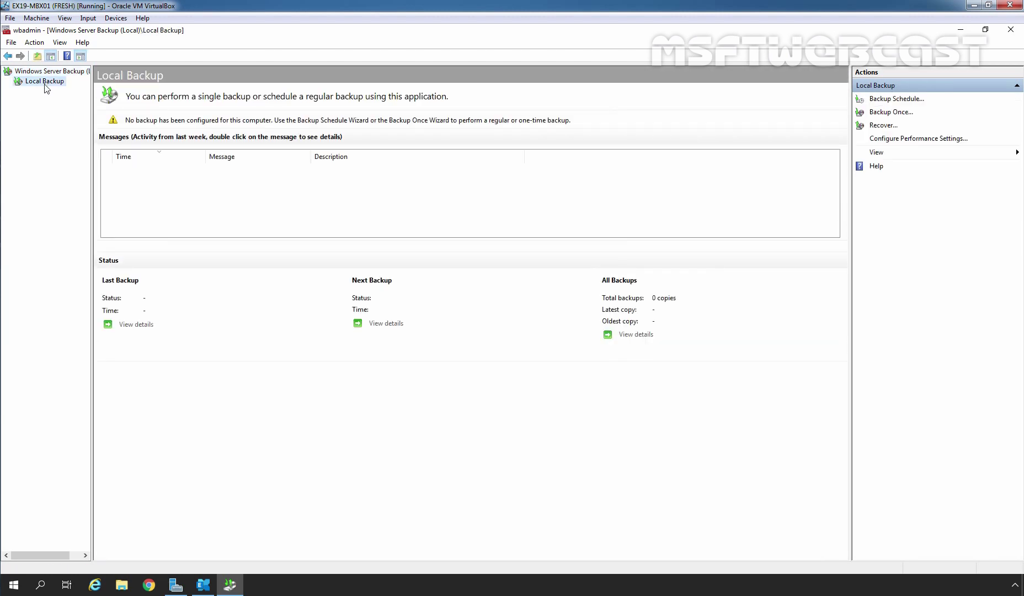
right_click(46, 87)
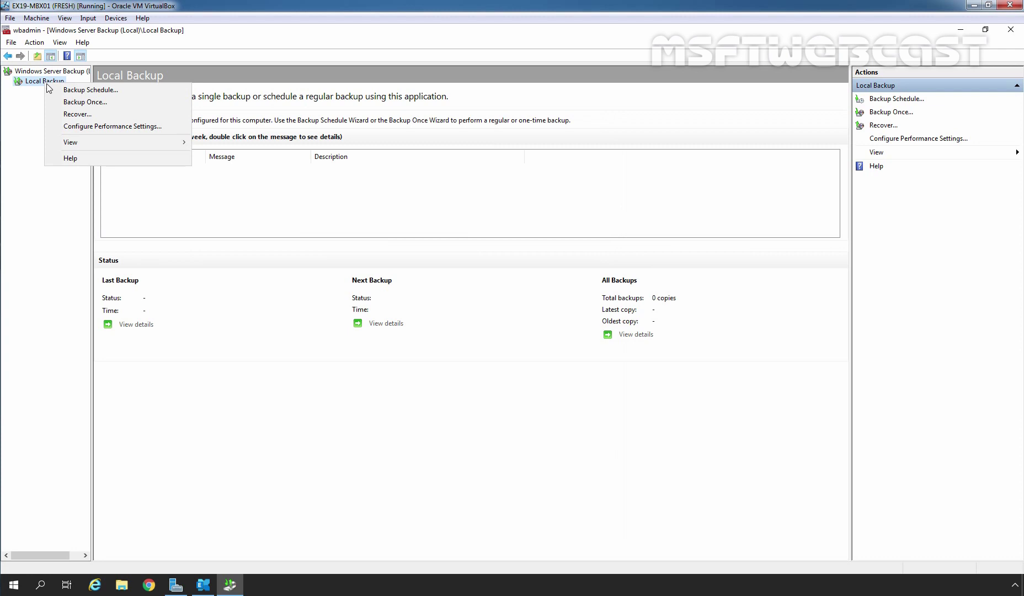
Start the Backup Schedule Wizard and pick the Custom configuration type.
left_click(105, 90)
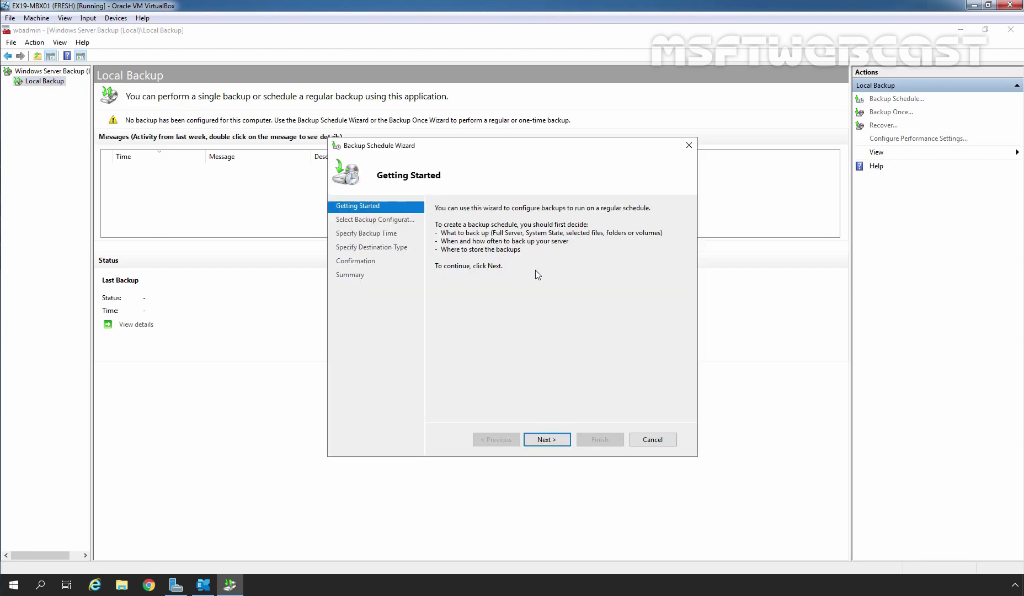
left_click(547, 442)
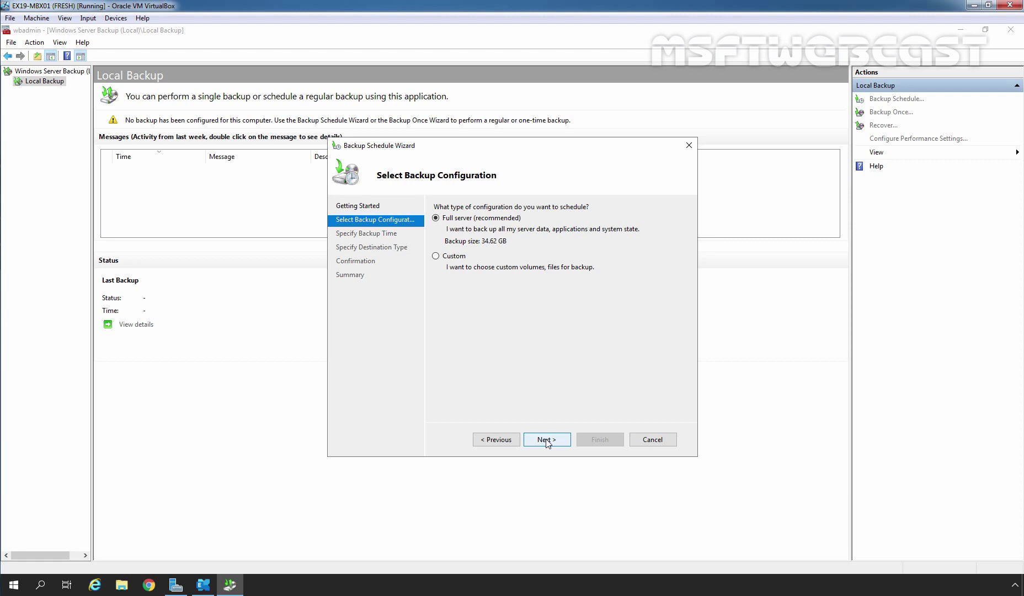
left_click(439, 259)
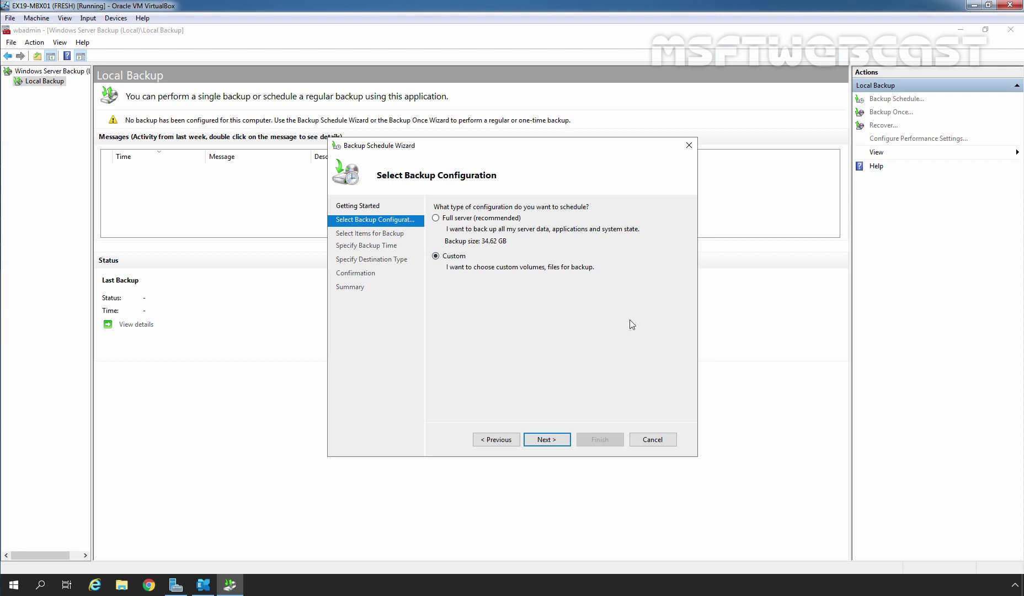
In Add Items, check bare metal recovery, system state and all volumes including C:, E:, F:.
left_click(546, 440)
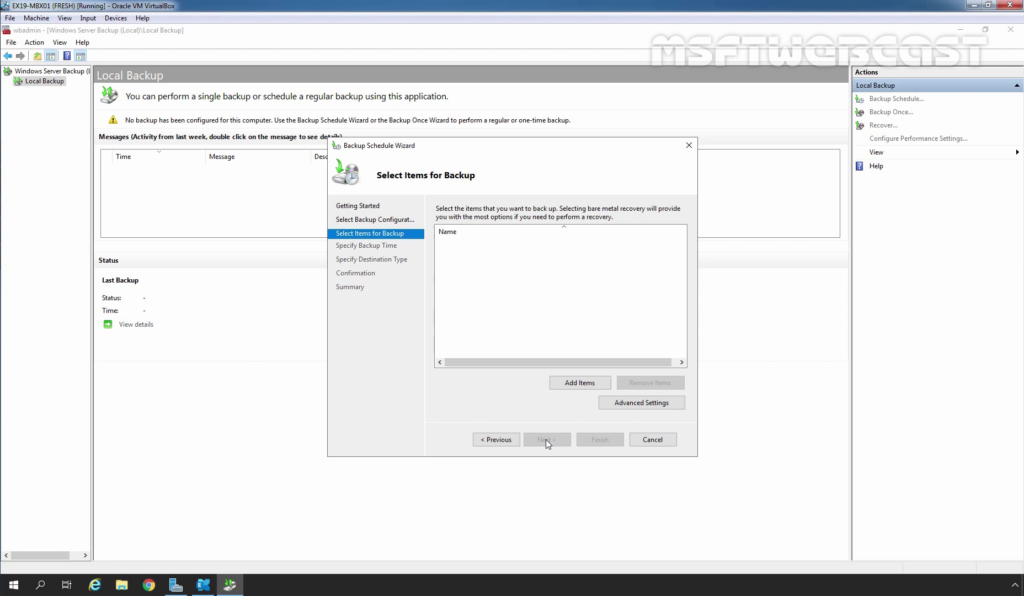
left_click(581, 383)
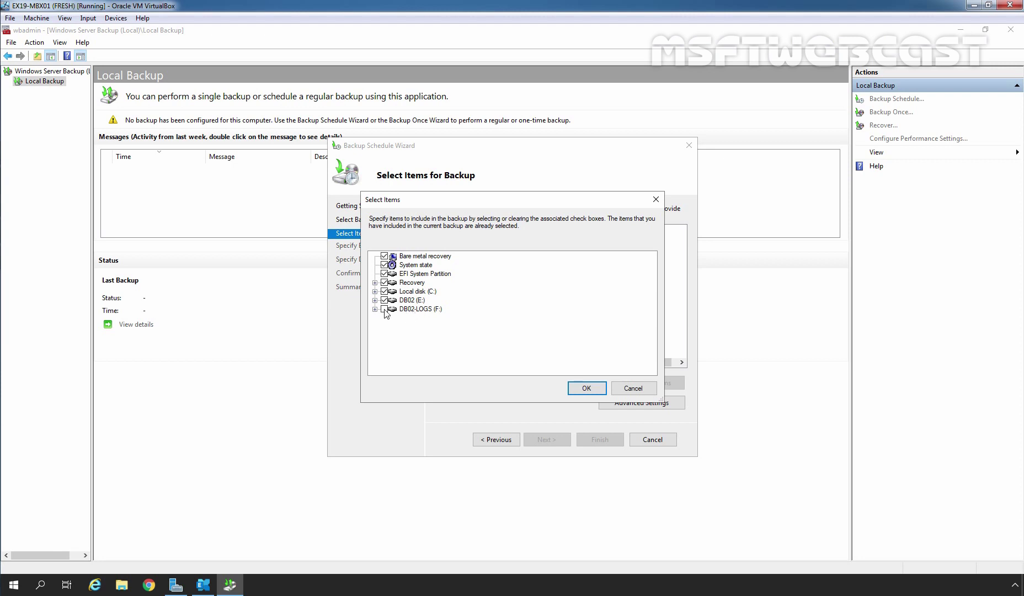
Add the selected items and set the Advanced Settings backup type to VSS full backup.
left_click(586, 388)
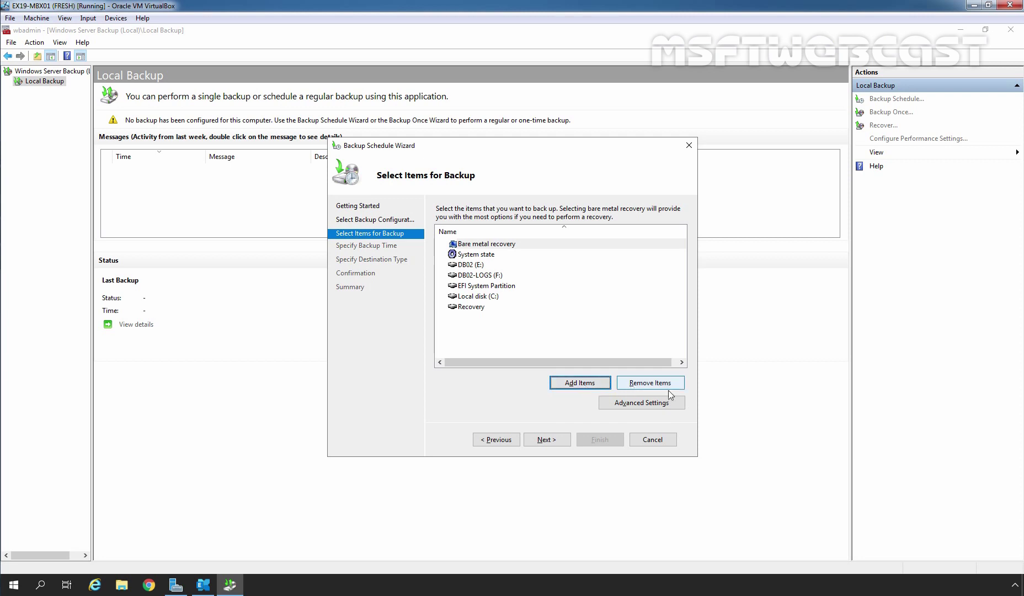
left_click(640, 406)
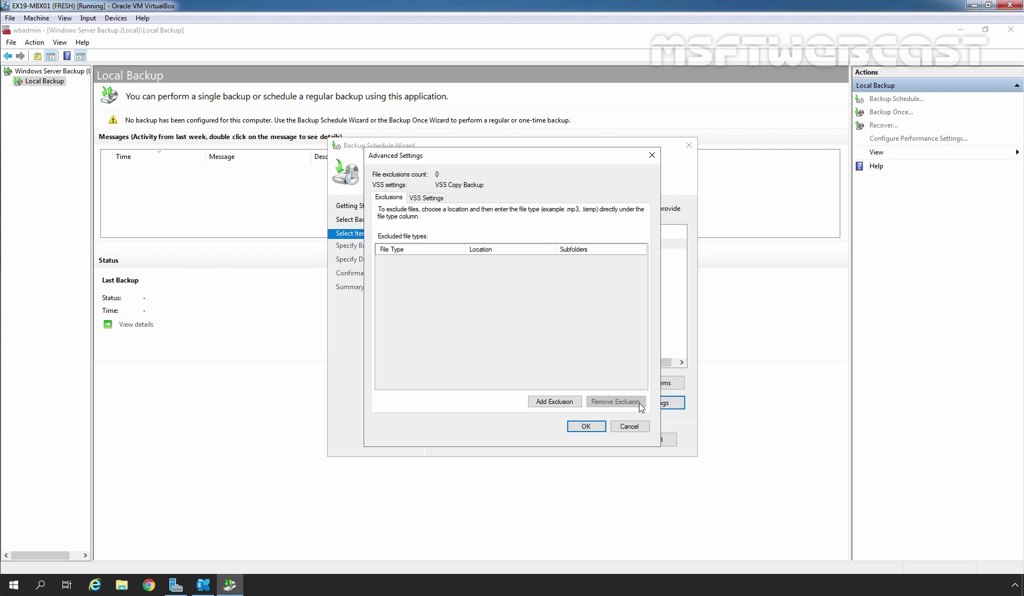
left_click(431, 200)
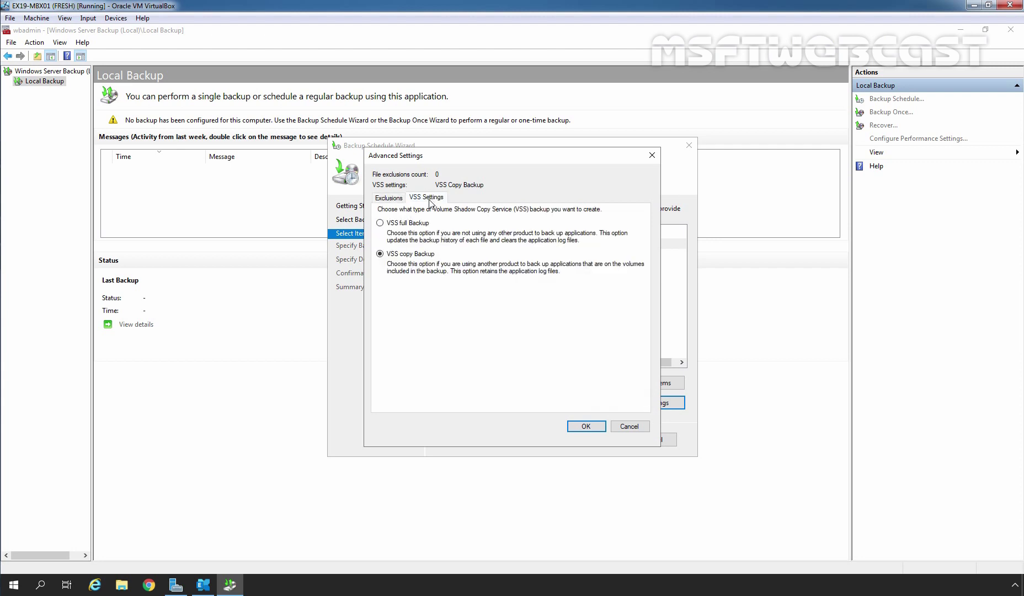
left_click(407, 225)
left_click(586, 426)
Keep the once-a-day 9:00 PM schedule and the dedicated backup hard disk destination.
left_click(545, 440)
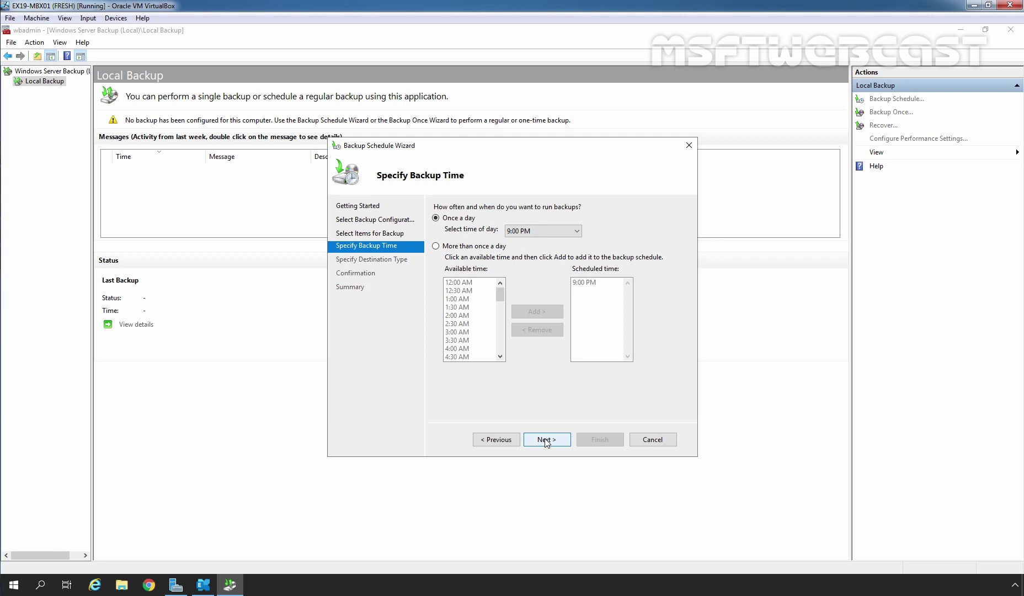
left_click(546, 439)
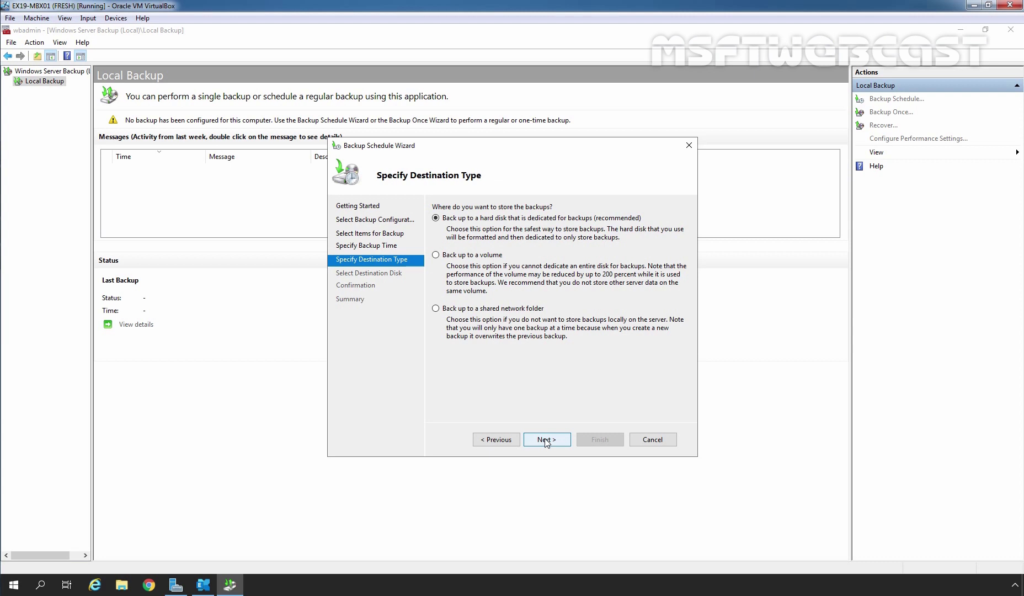
Show all available disks and select the 250 GB VBOX HARDDISK (disk 1) as the backup destination.
left_click(547, 441)
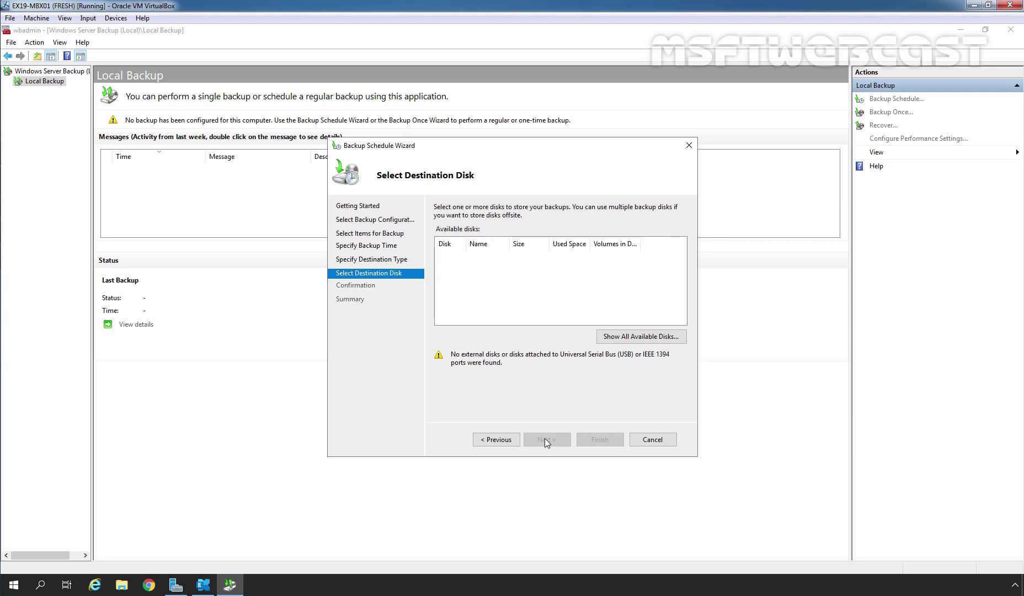
left_click(643, 337)
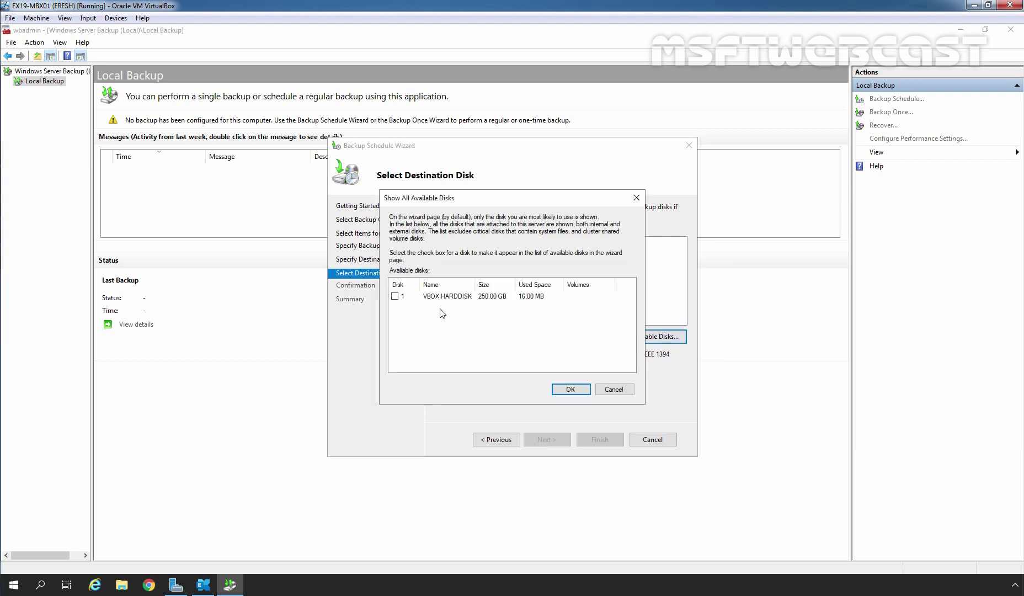
left_click(395, 296)
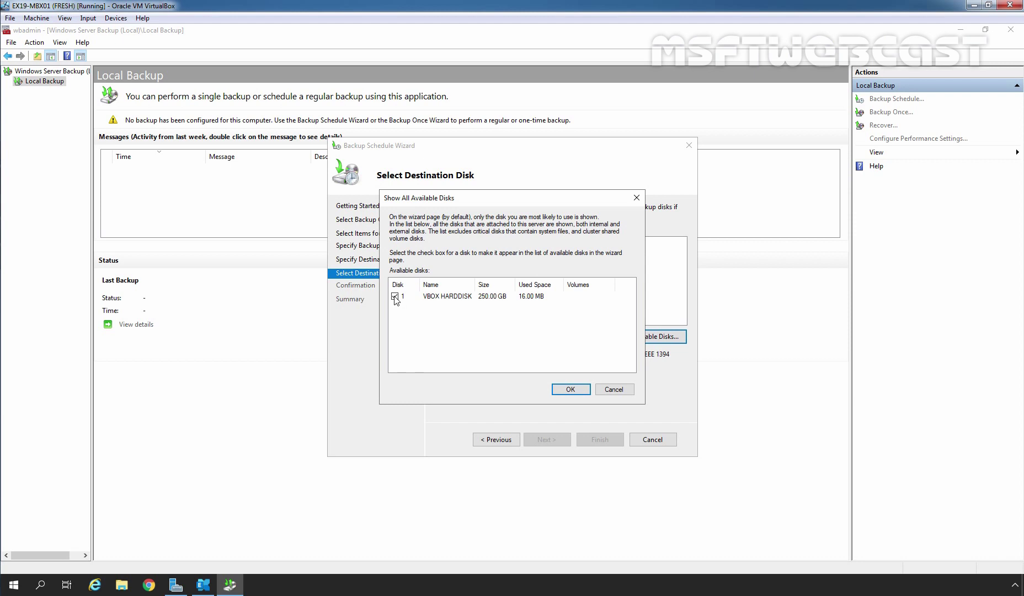
left_click(569, 390)
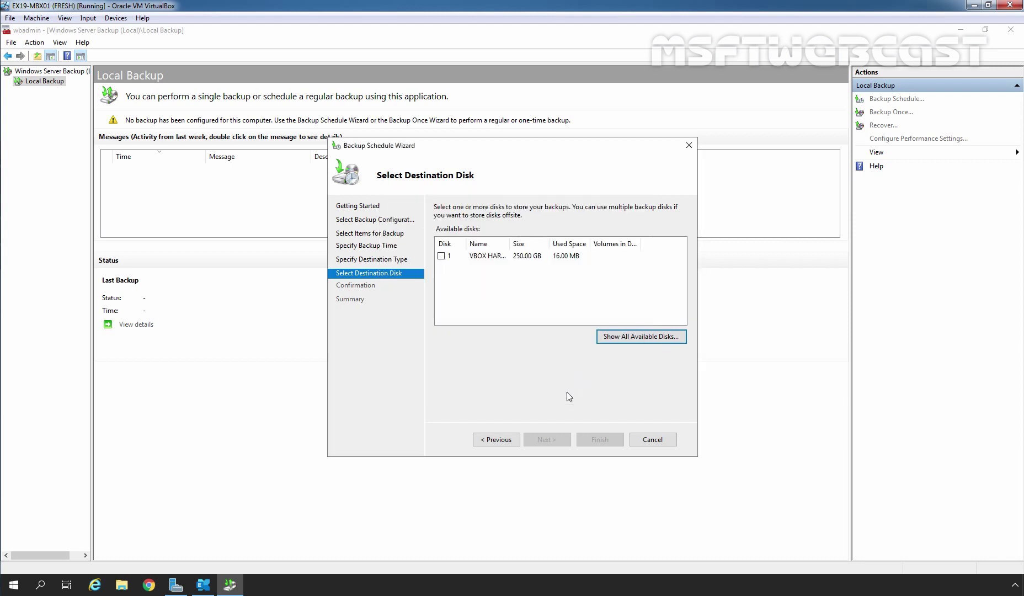
left_click(442, 256)
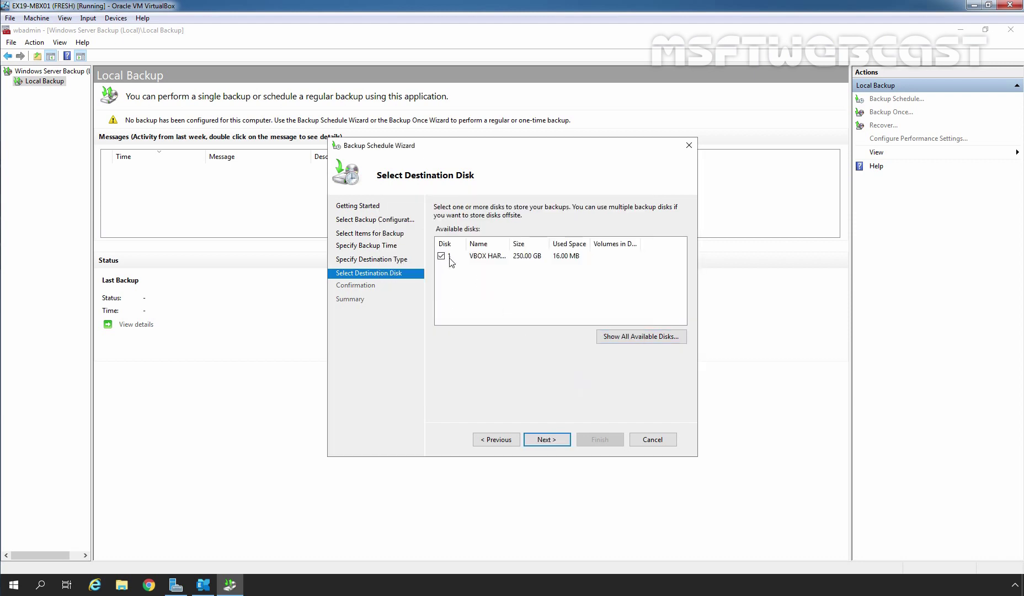
left_click(547, 440)
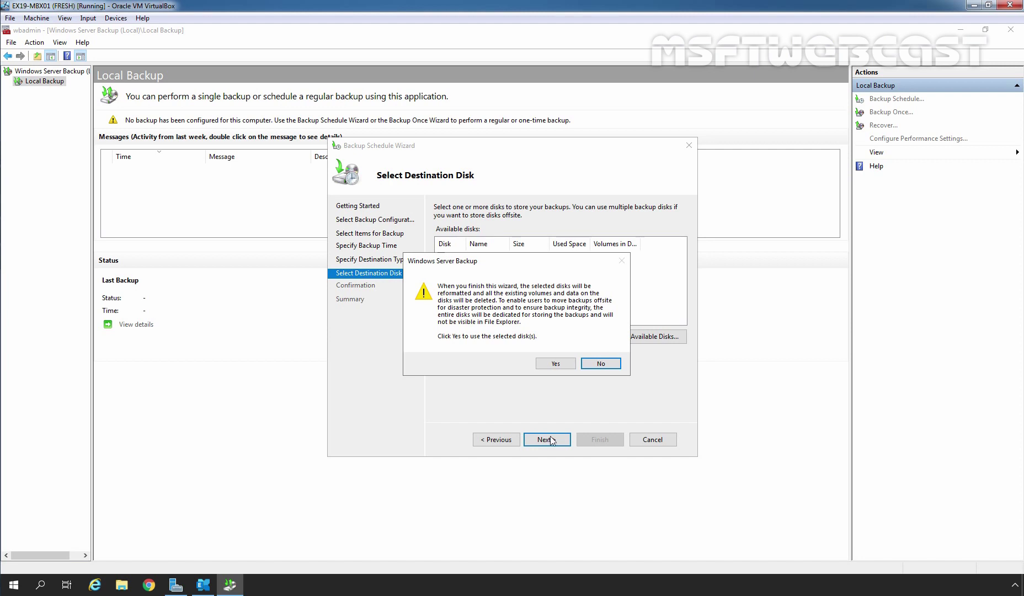
Accept the disk reformat and finish the daily 9:00 PM schedule targeting EX19-MB 2020_11_21 08:45 DISK_01.
left_click(556, 364)
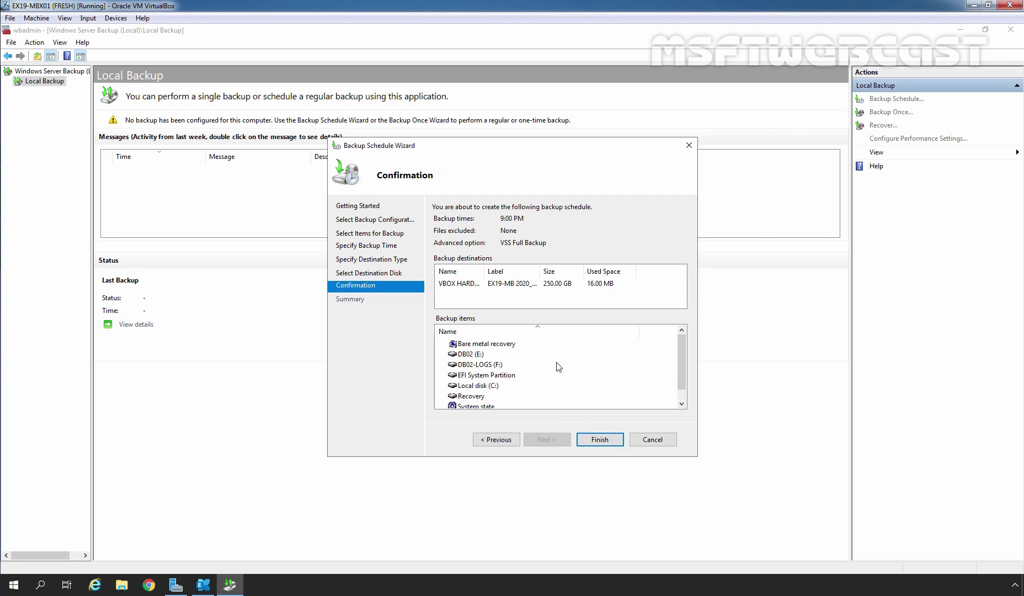
left_click(599, 443)
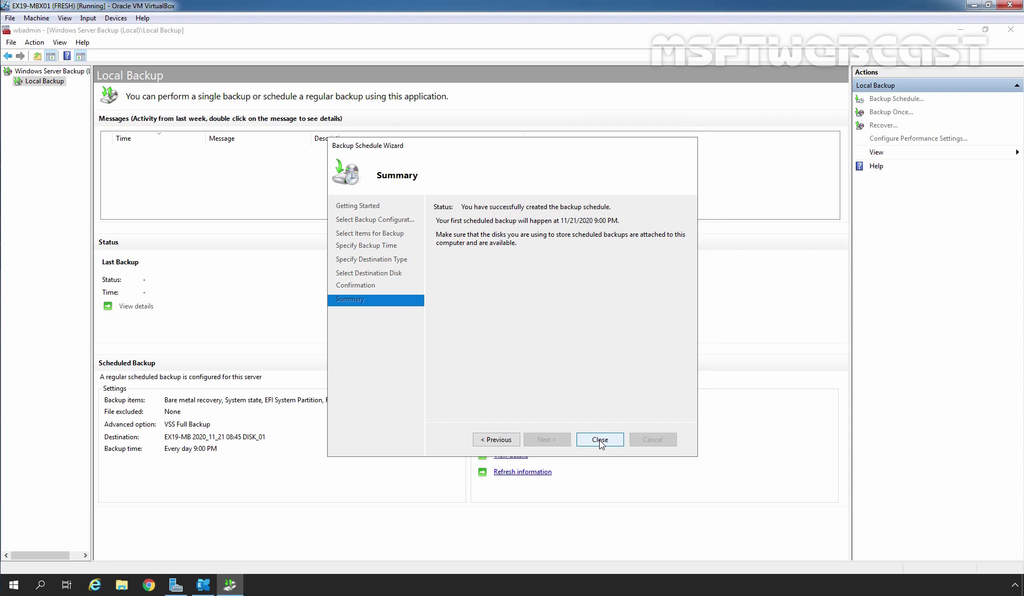
left_click(600, 440)
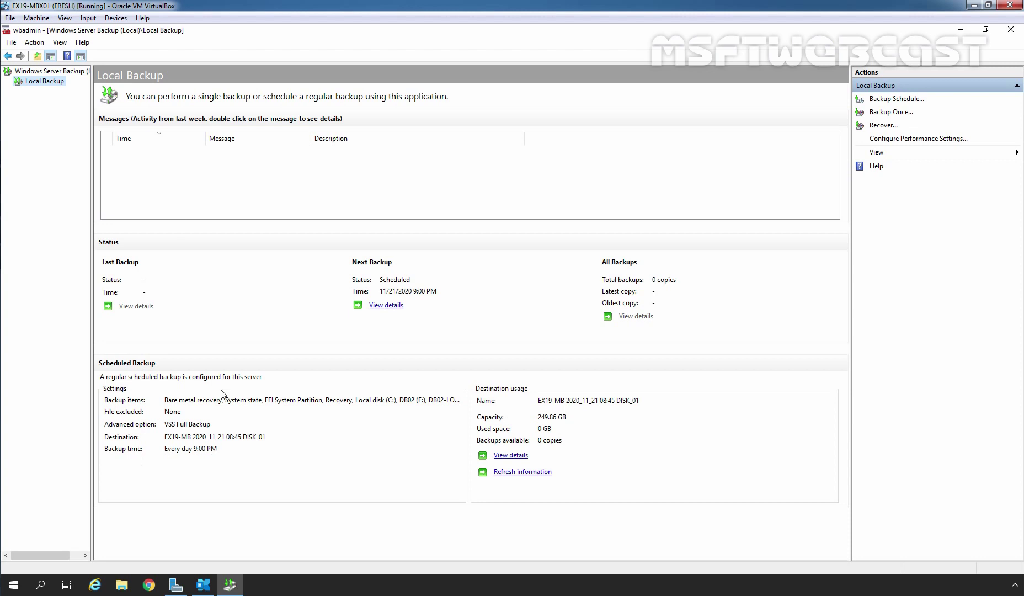
Start Backup Once from Local Backup using the scheduled backup options, reaching its Confirmation page.
right_click(51, 87)
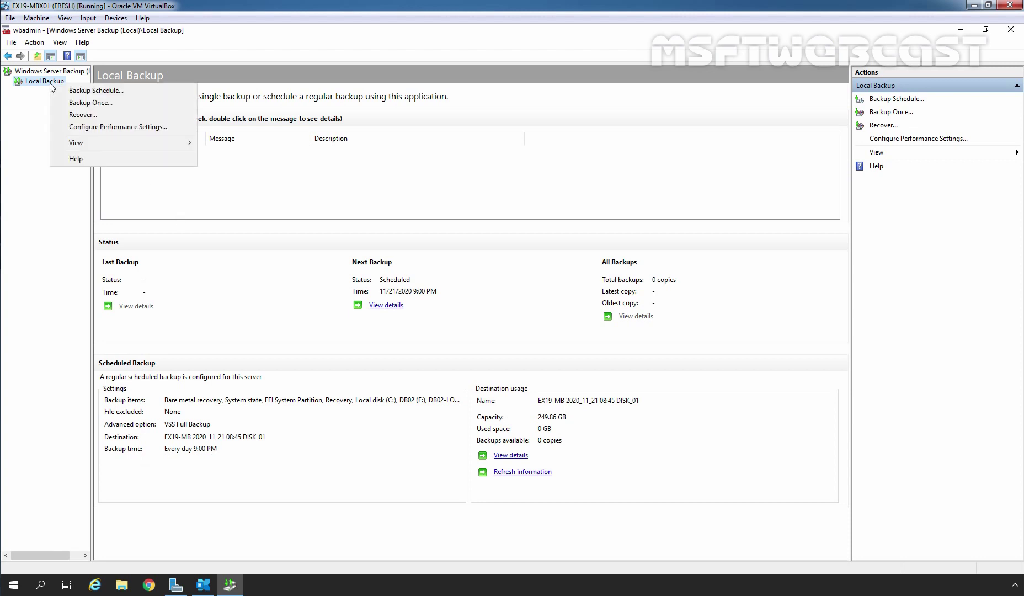
left_click(92, 102)
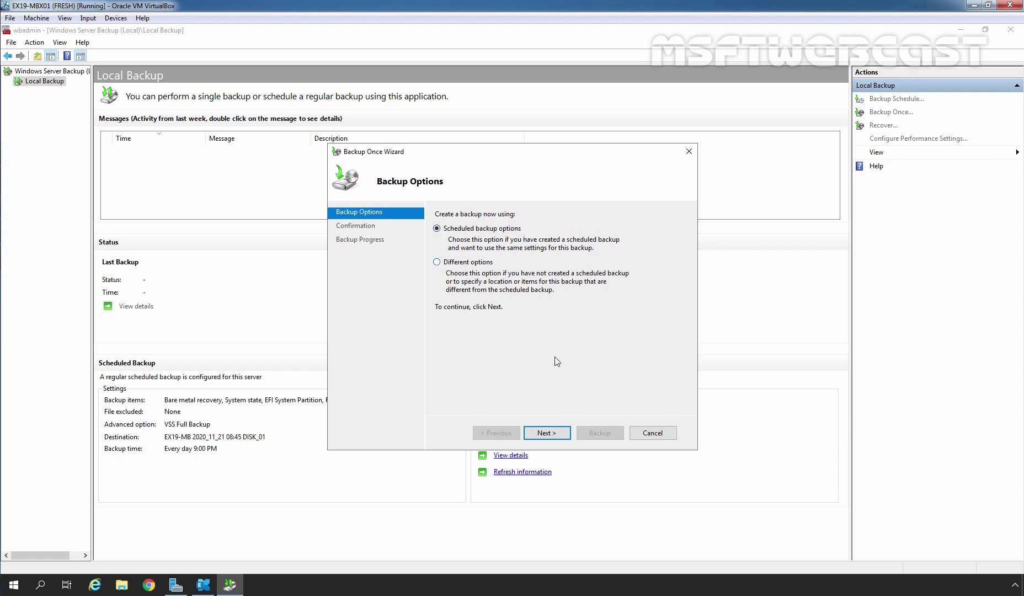
left_click(548, 434)
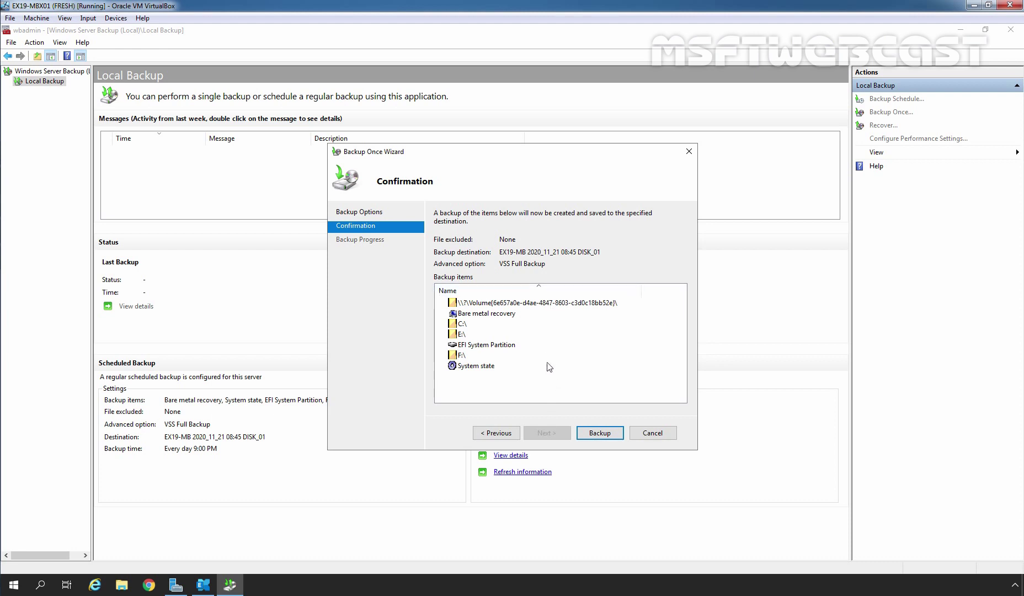
Start the one-time VSS full backup to EX19-MB 2020_11_21 08:45 DISK_01.
left_click(599, 436)
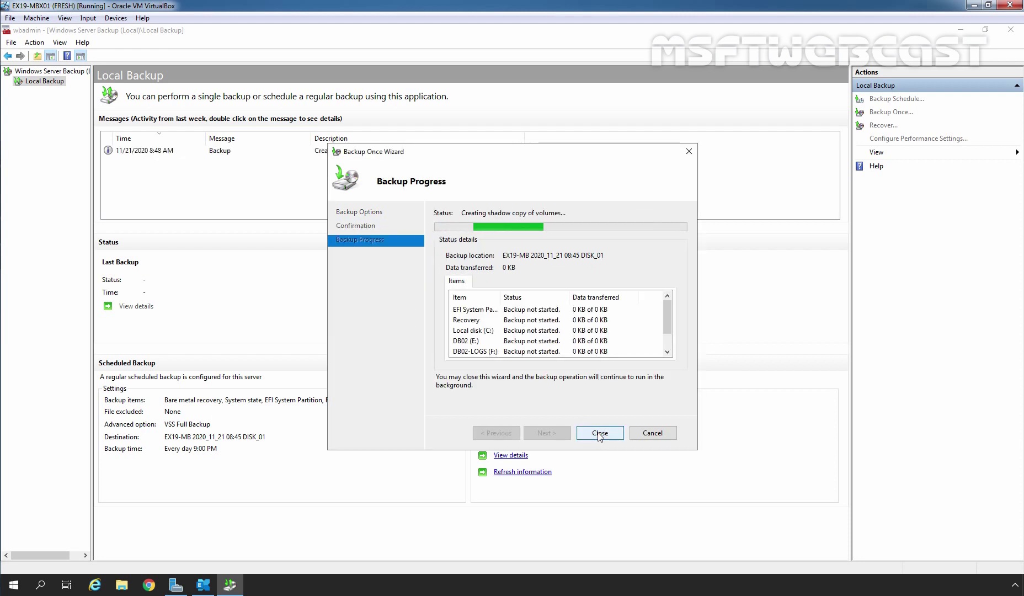